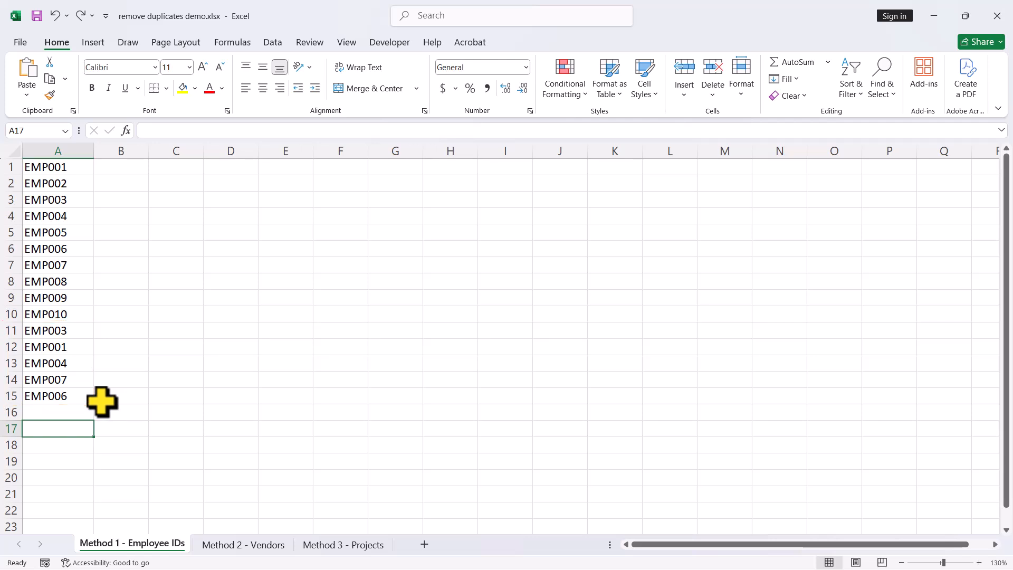
Remove the duplicate employee IDs from column A, treating the data as having no headers.
left_click(64, 284)
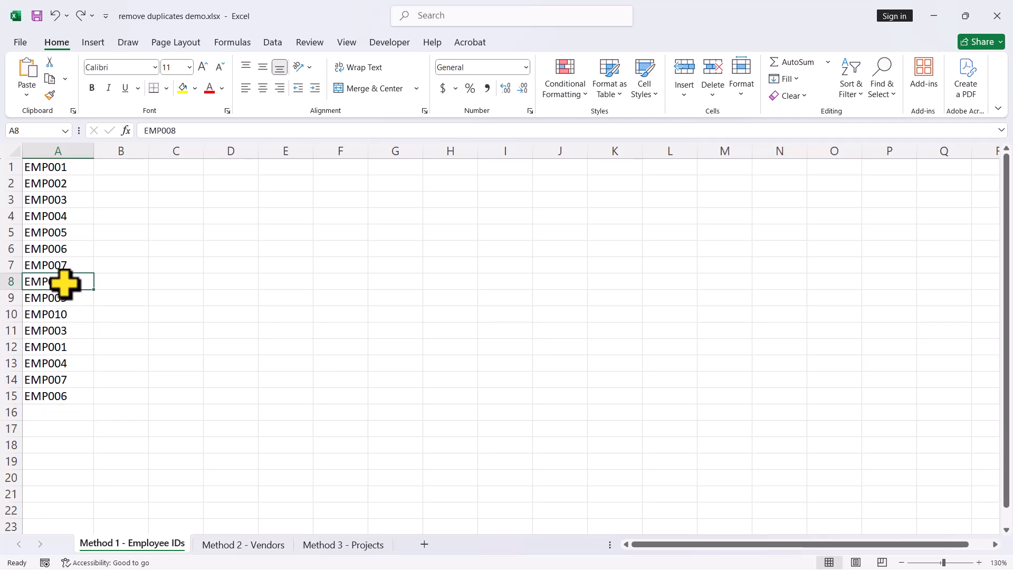
left_click(273, 44)
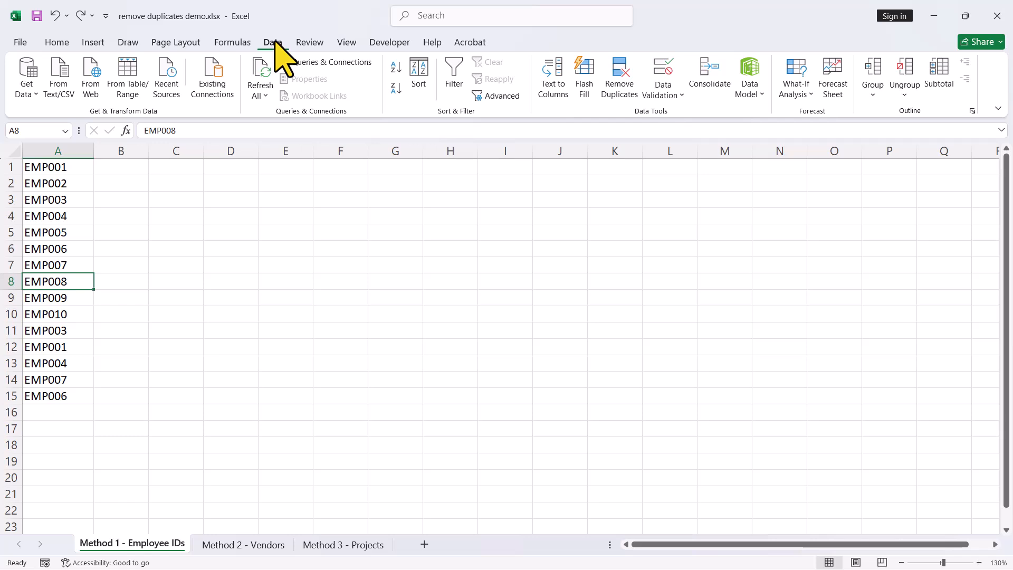
left_click(621, 76)
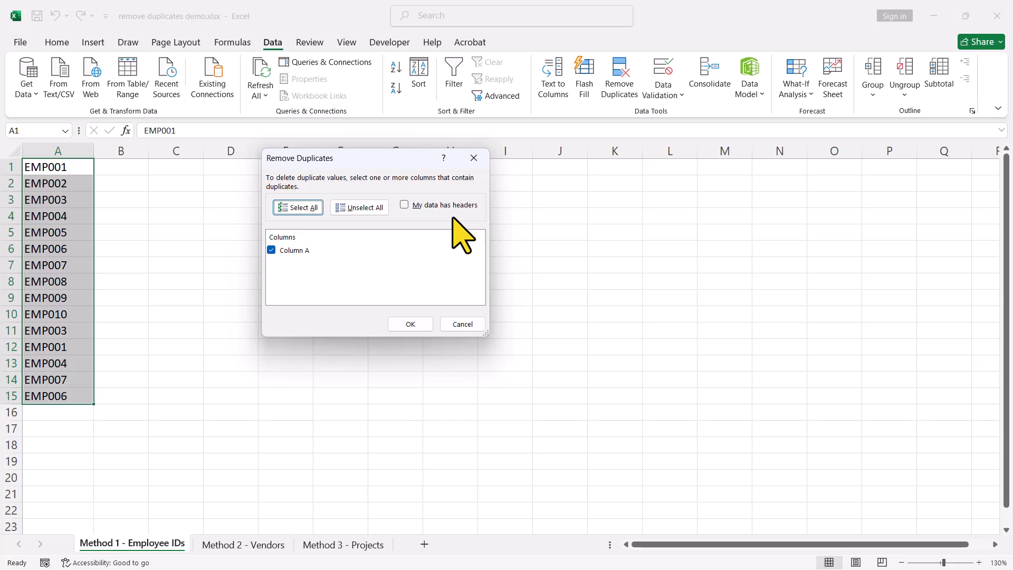
left_click(417, 323)
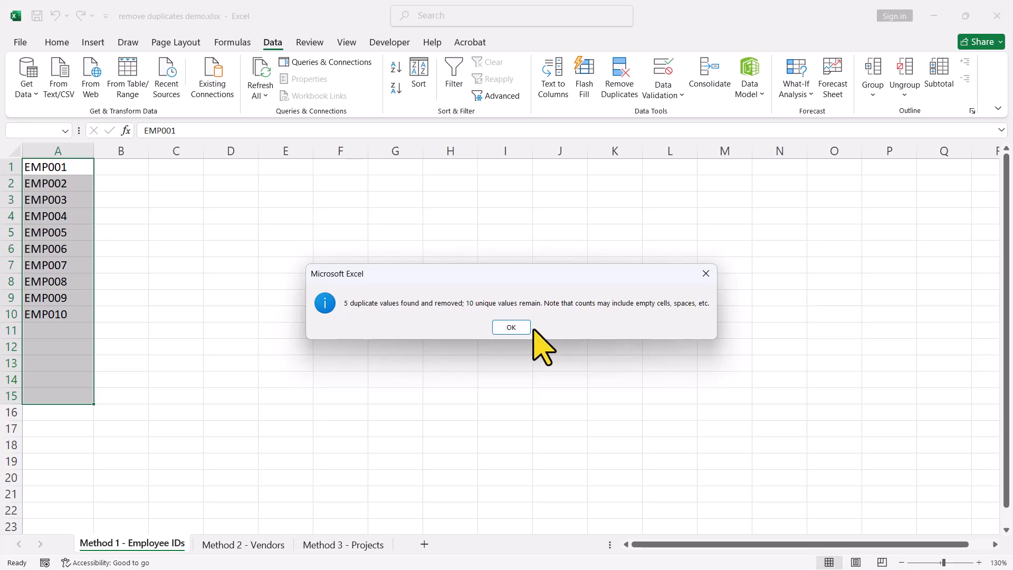
left_click(511, 327)
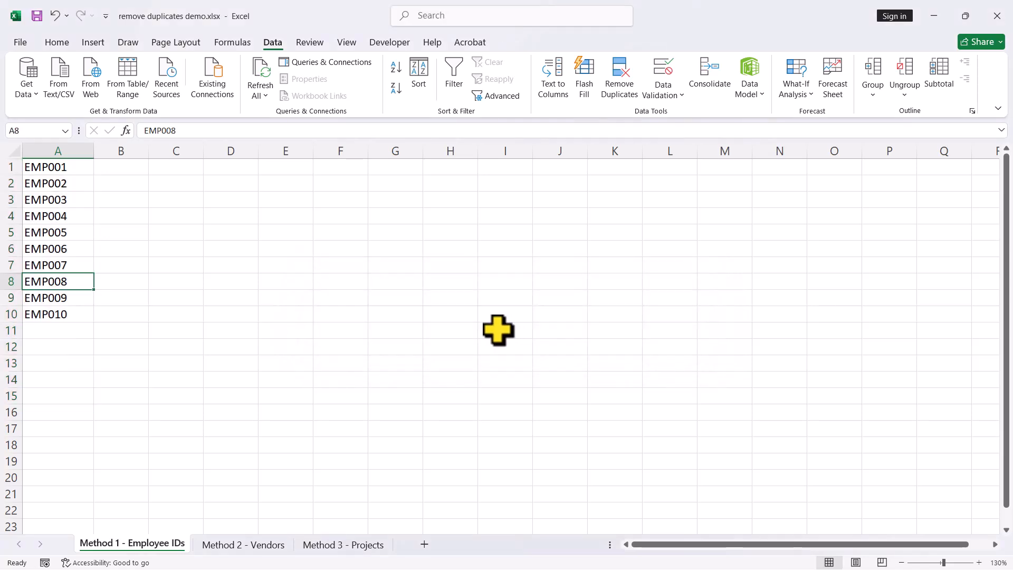
left_click(228, 299)
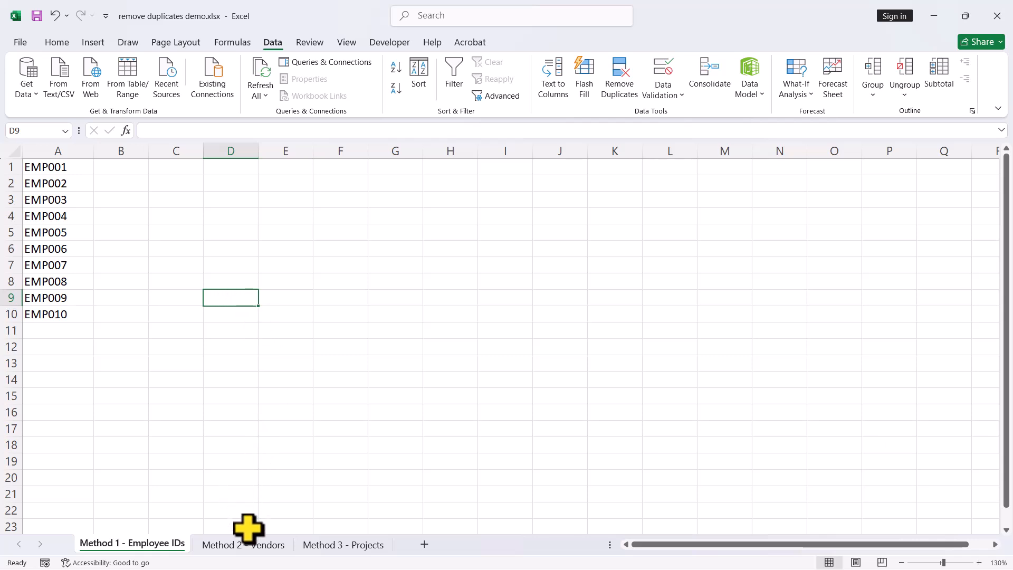
On the Method 2 - Vendors sheet, remove duplicate rows matching on Vendor Name, City and Email, with the data treated as having headers.
left_click(247, 547)
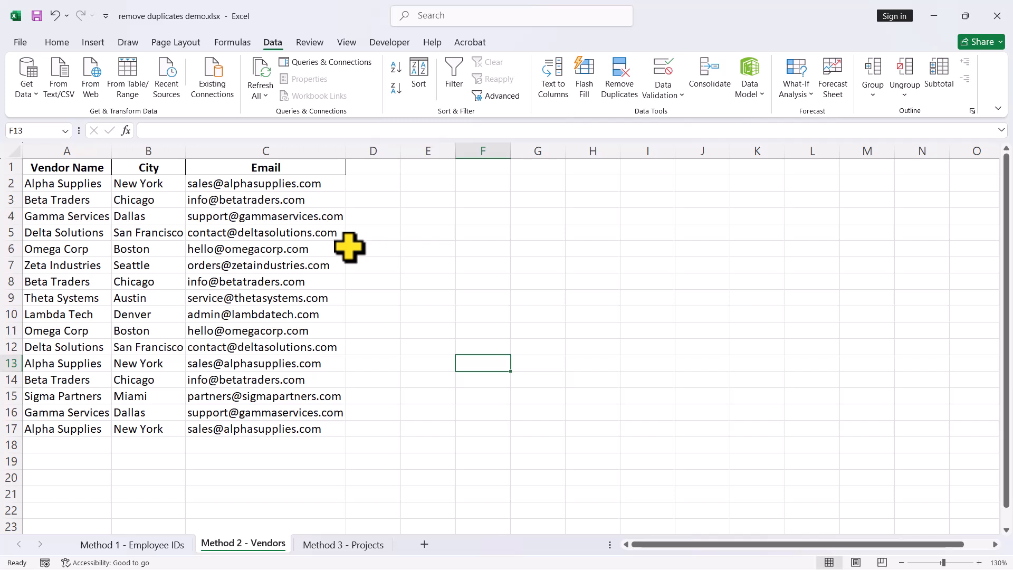
left_click(139, 281)
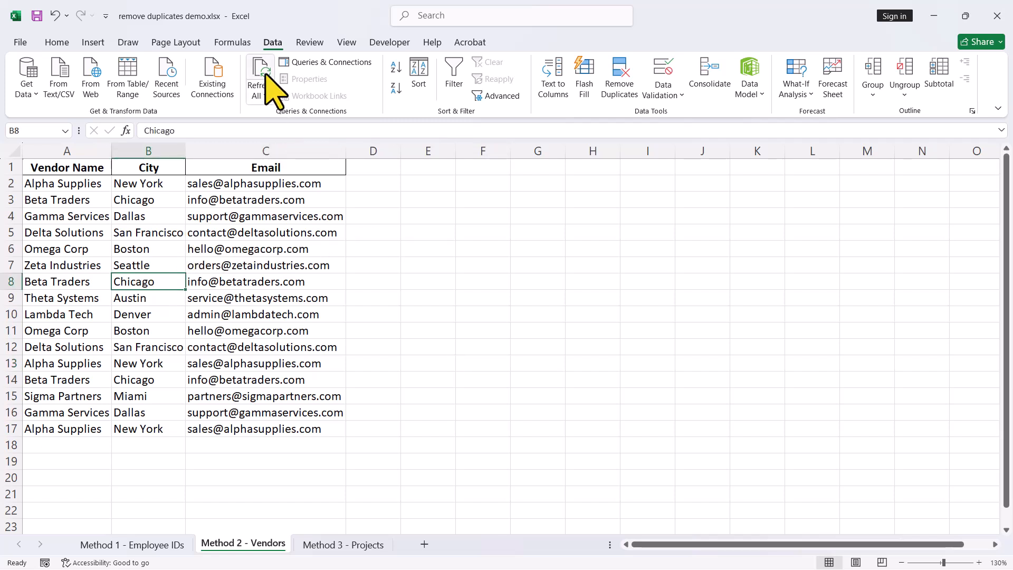
left_click(621, 96)
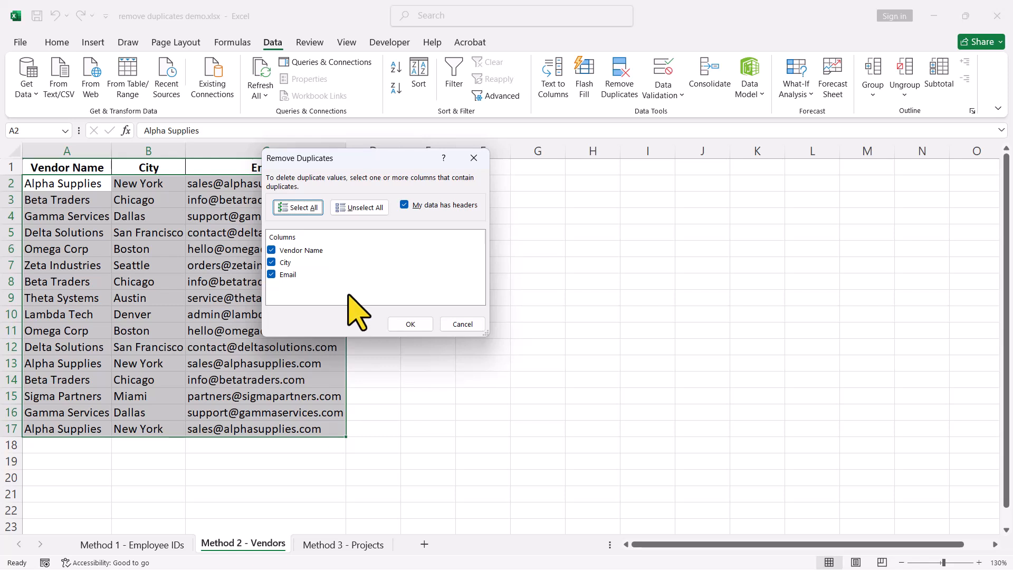
left_click(414, 325)
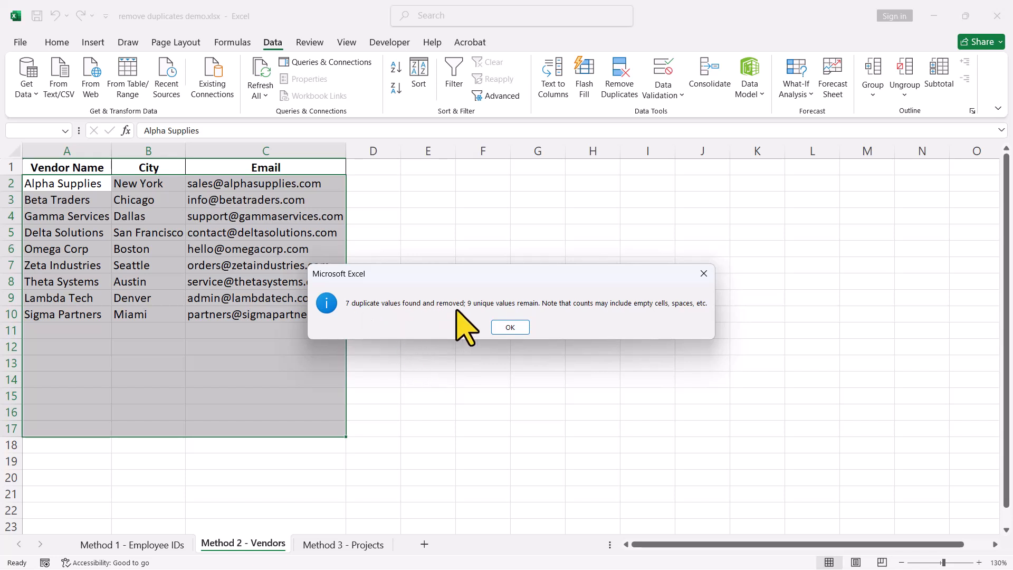
left_click(510, 327)
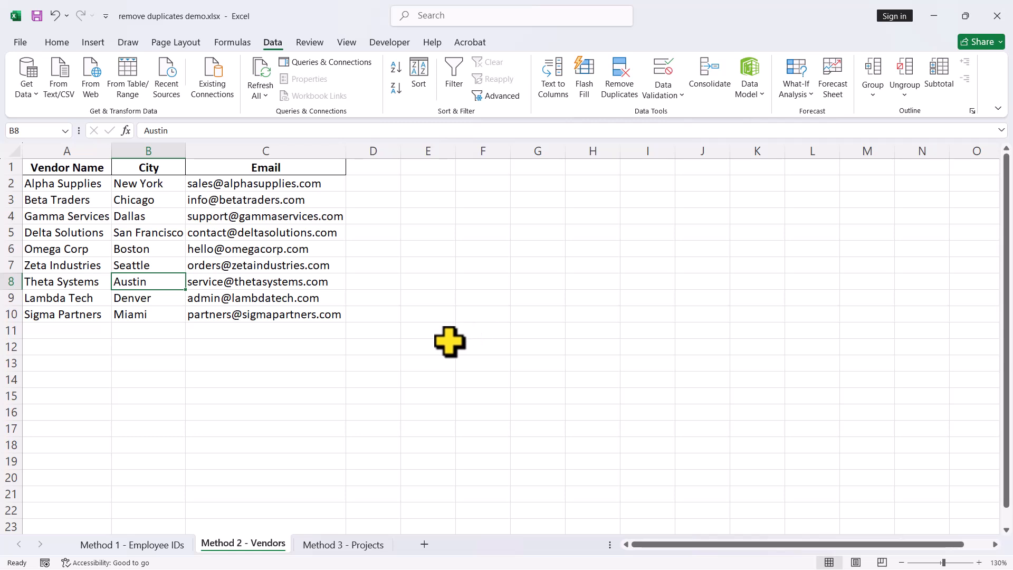
left_click(431, 315)
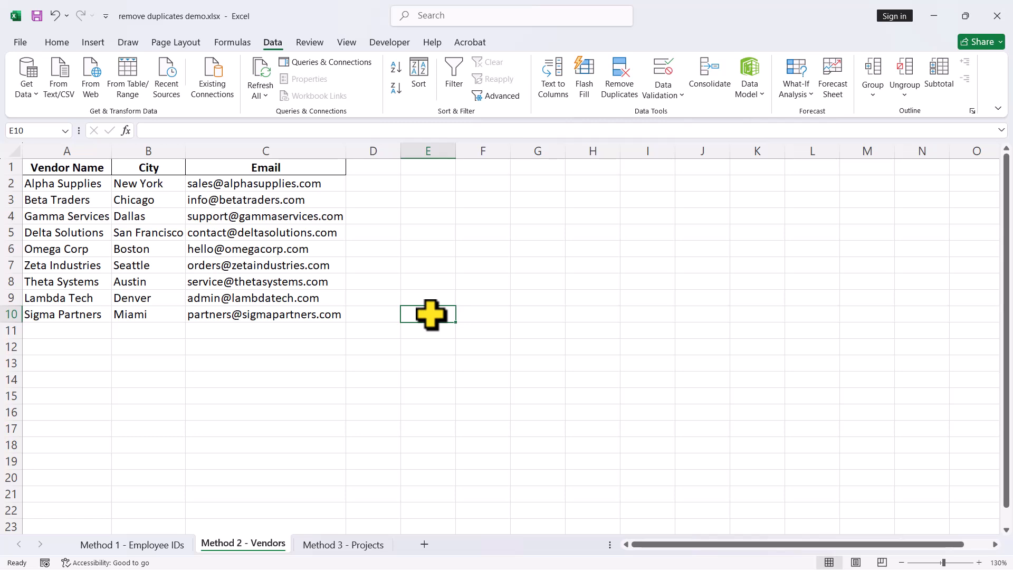
On the Method 3 - Projects sheet, list the unique project names from cell E5 with =UNIQUE(A2:A16).
left_click(360, 548)
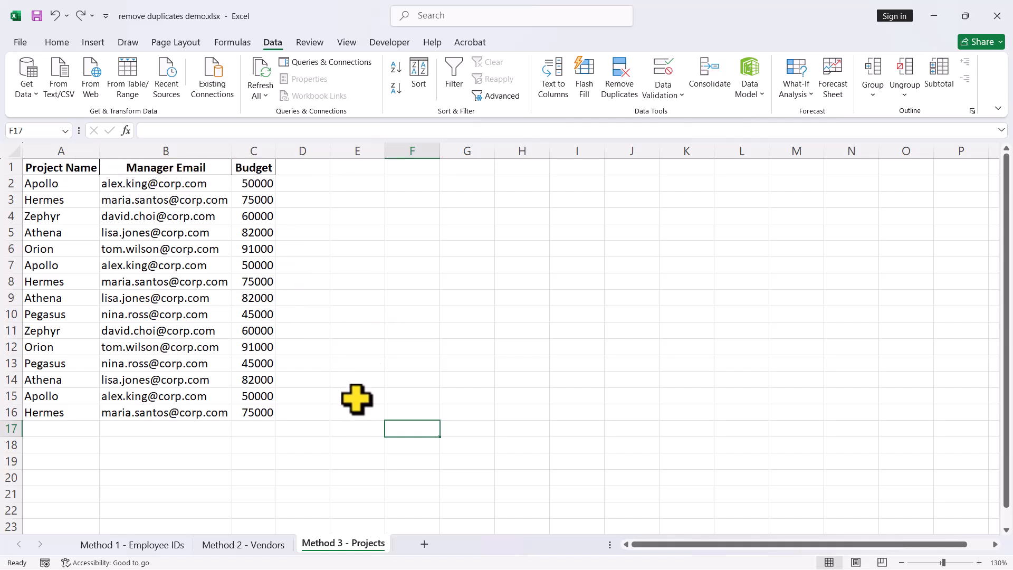
left_click(352, 299)
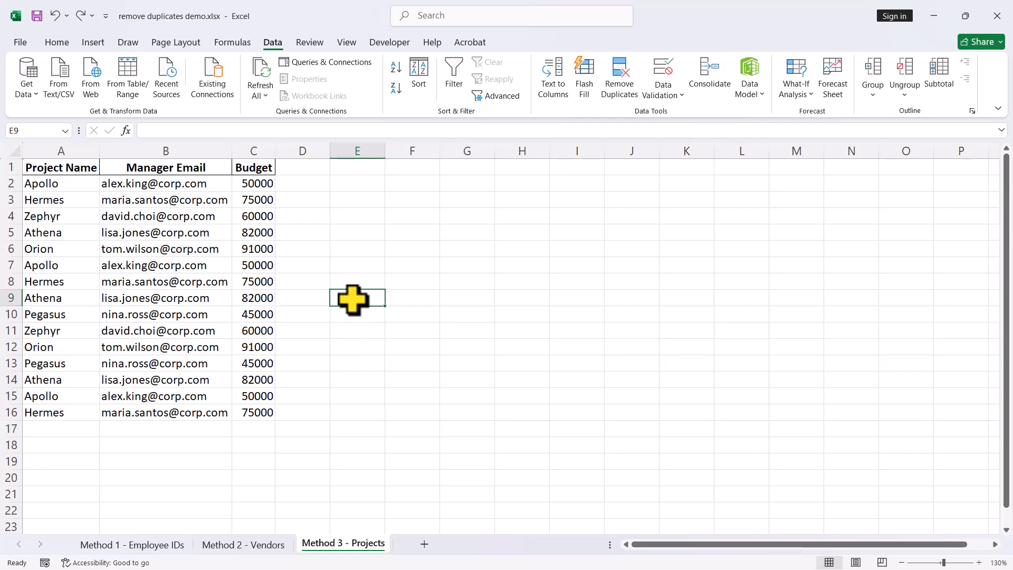
double_click(374, 232)
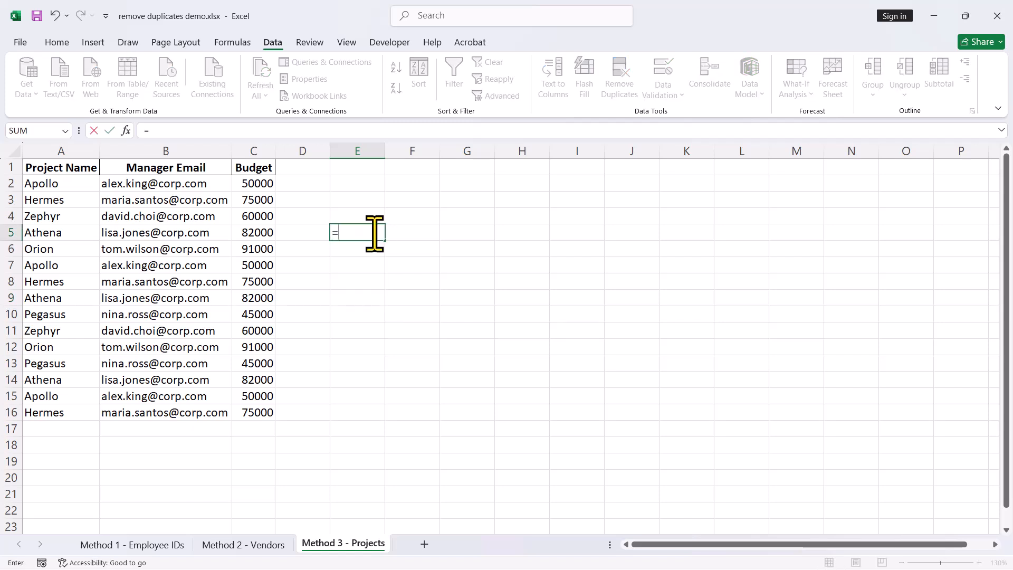
type("=uni")
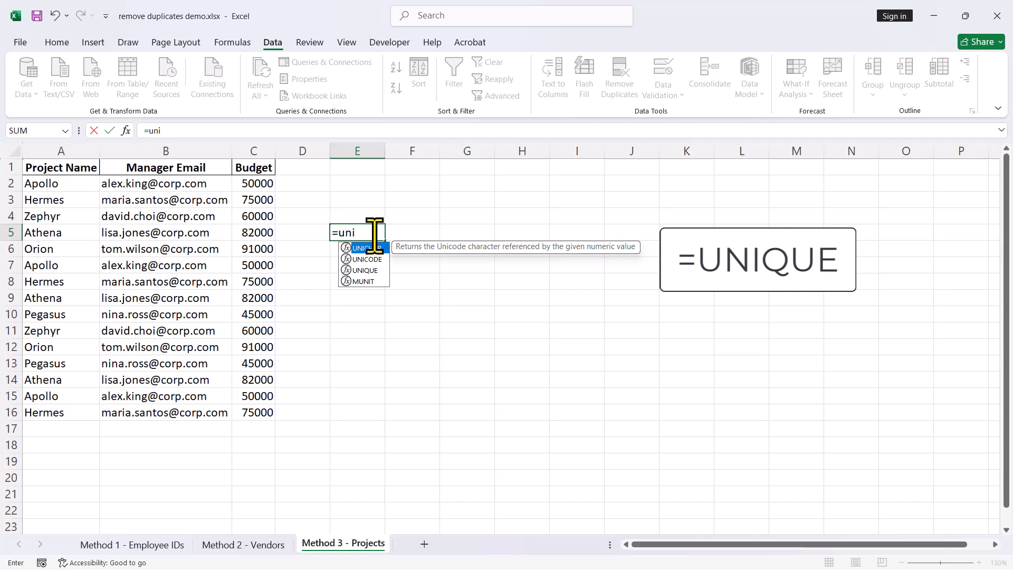
double_click(367, 271)
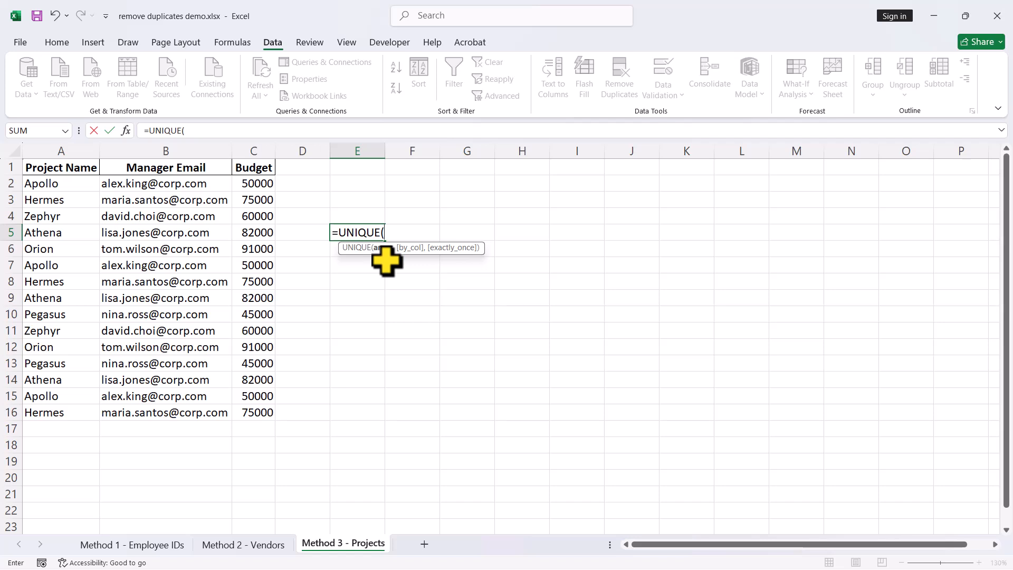
left_click_drag(50, 185, 58, 416)
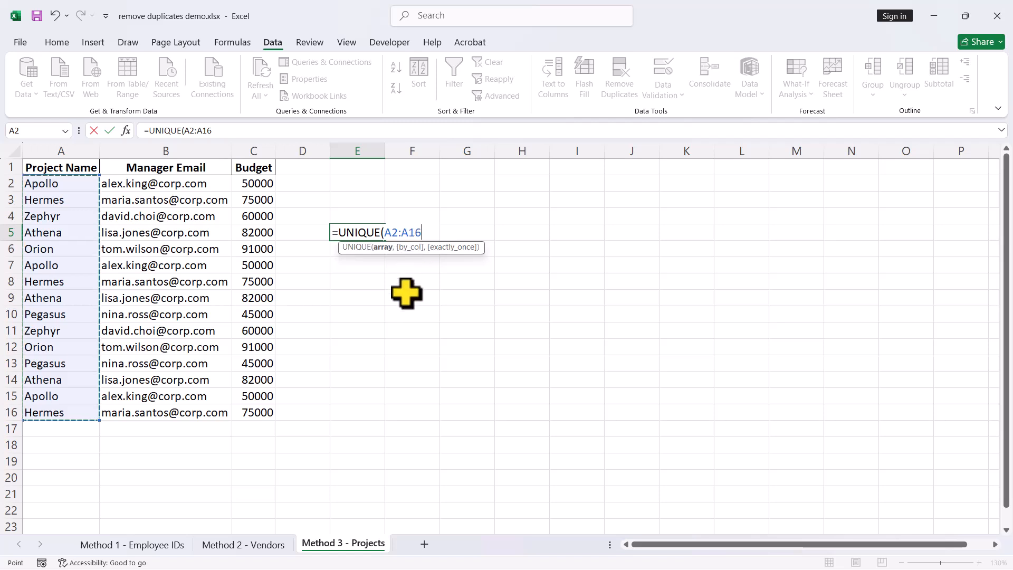
key("Return")
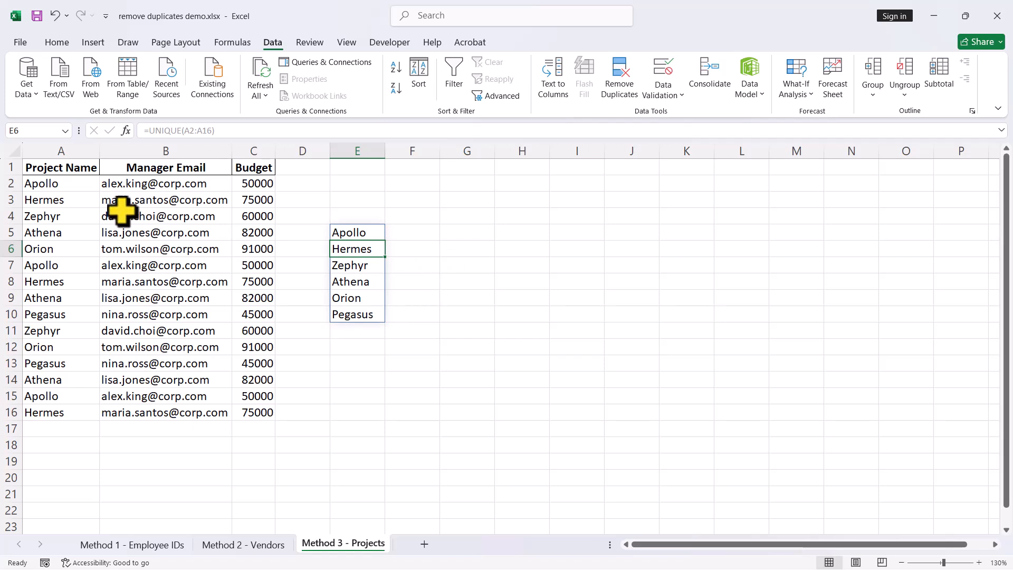
Extract the unique project rows from cell G5 with =UNIQUE(A2:C16) and autofit column H to its contents.
left_click(458, 235)
type("=UNIQUE(")
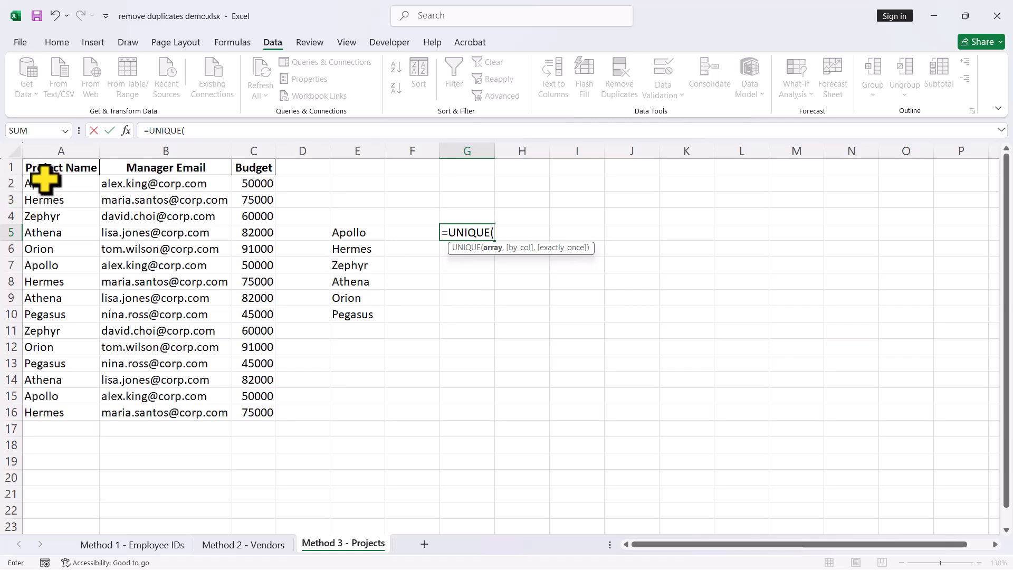
left_click_drag(41, 182, 254, 191)
left_click_drag(255, 404, 255, 406)
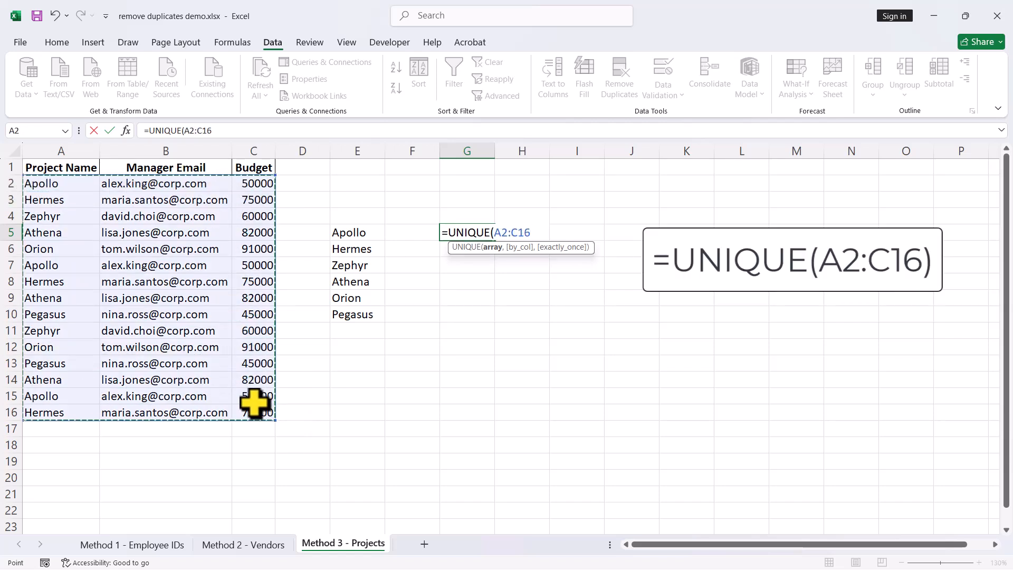
key("Return")
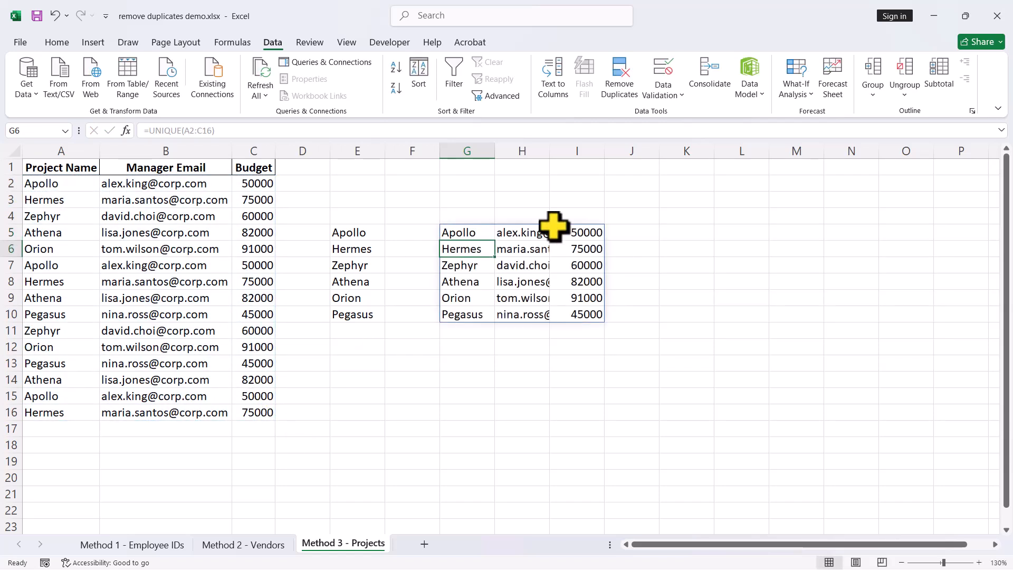
double_click(550, 152)
left_click(532, 369)
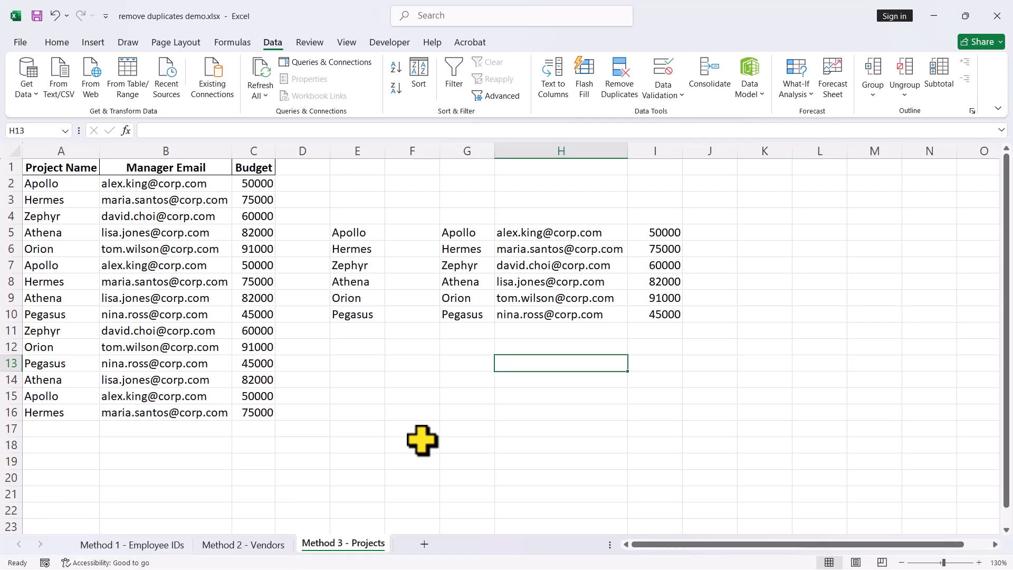
On the Method 2 - Vendors sheet, highlight duplicate emails in C2:C17 using conditional formatting with Light Red Fill.
left_click(251, 547)
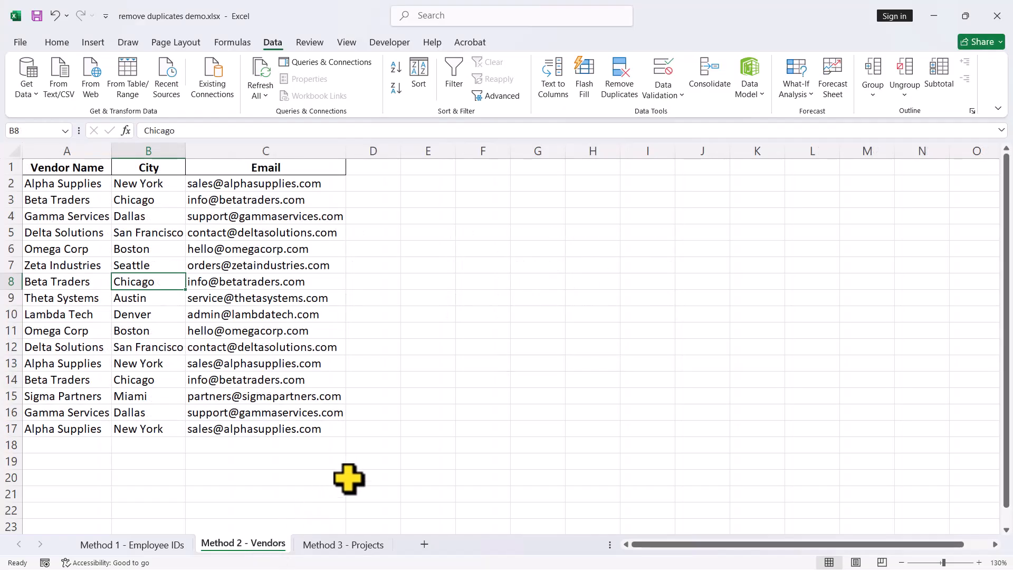
left_click(279, 182)
left_click_drag(279, 183, 294, 429)
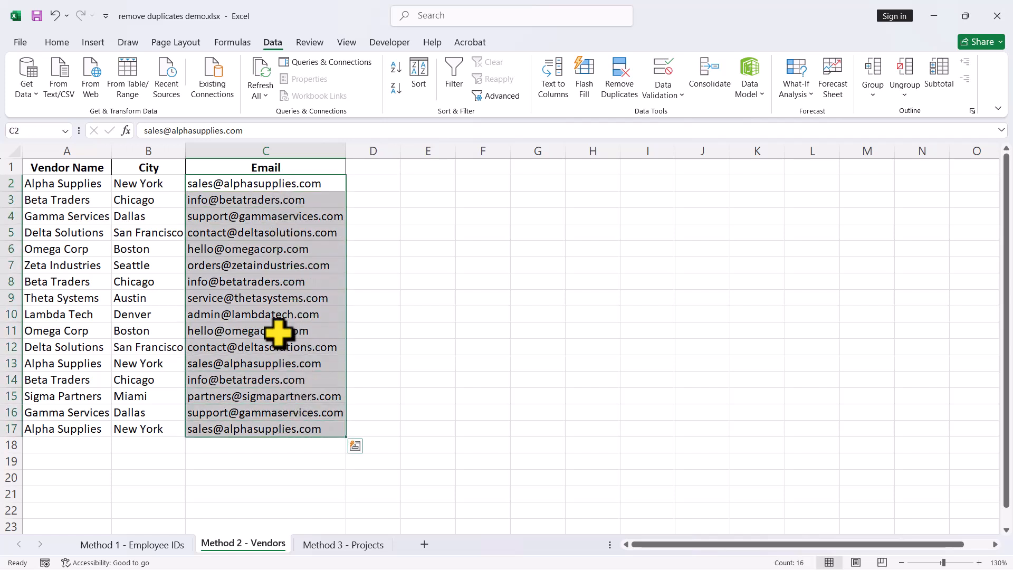
left_click(57, 42)
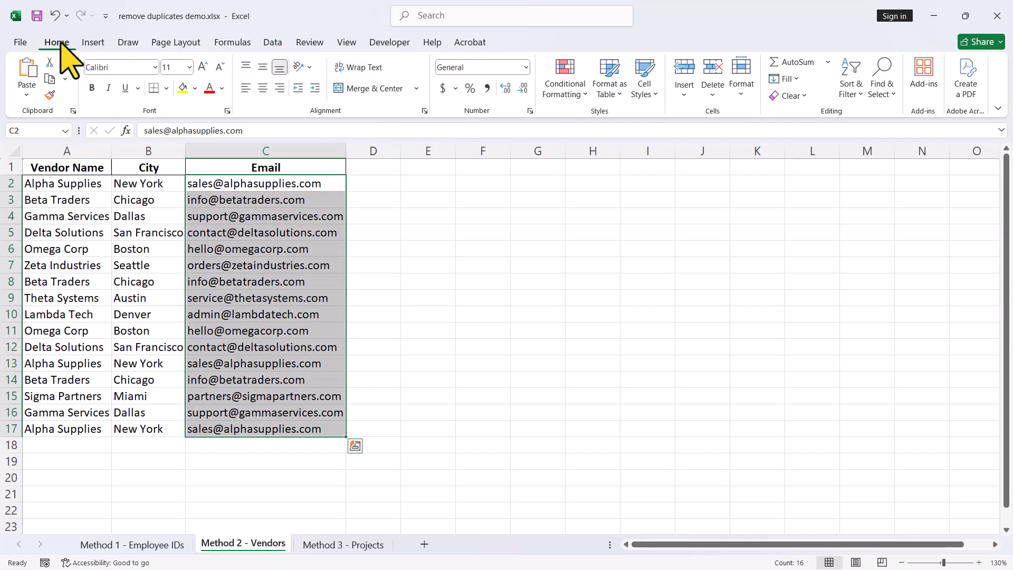
left_click(568, 93)
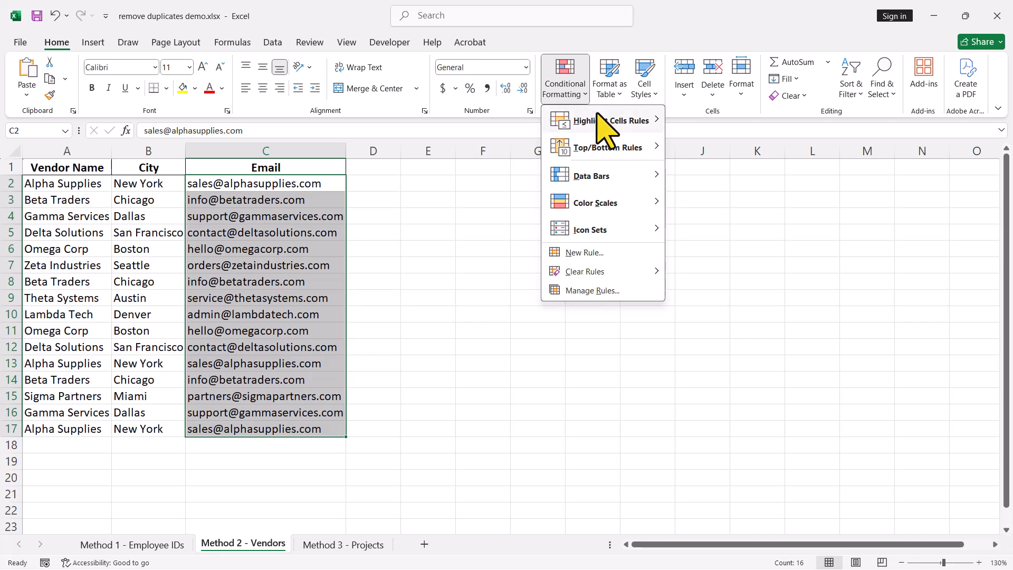
mouse_move(601, 121)
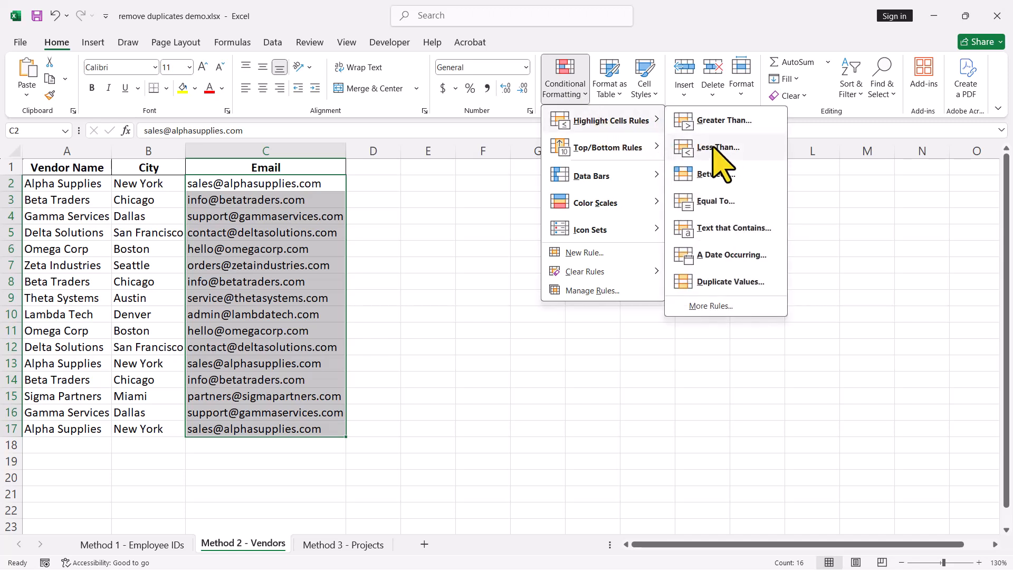
left_click(730, 281)
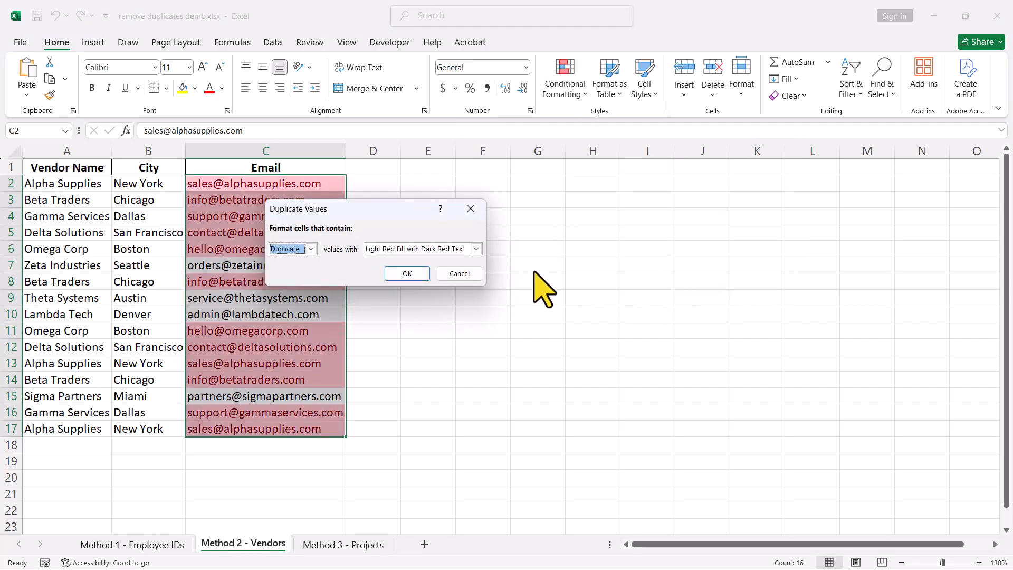
left_click(476, 248)
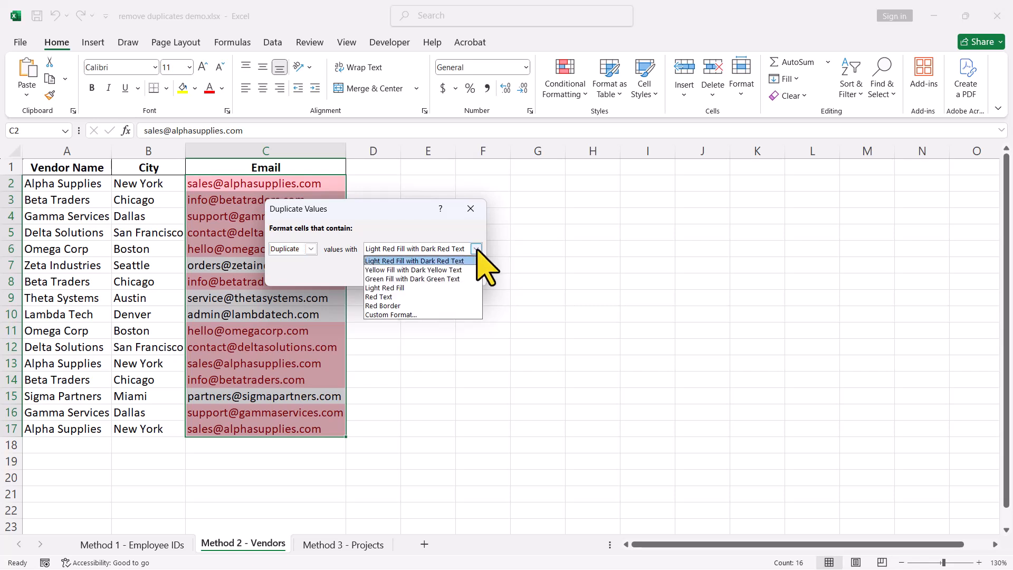
left_click(428, 287)
left_click(407, 282)
left_click(425, 312)
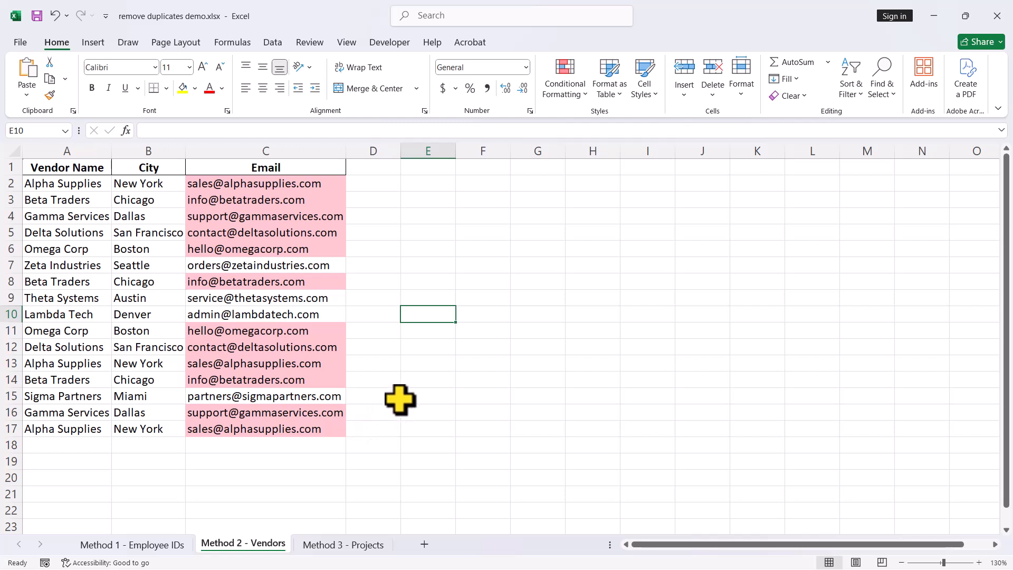
left_click(438, 358)
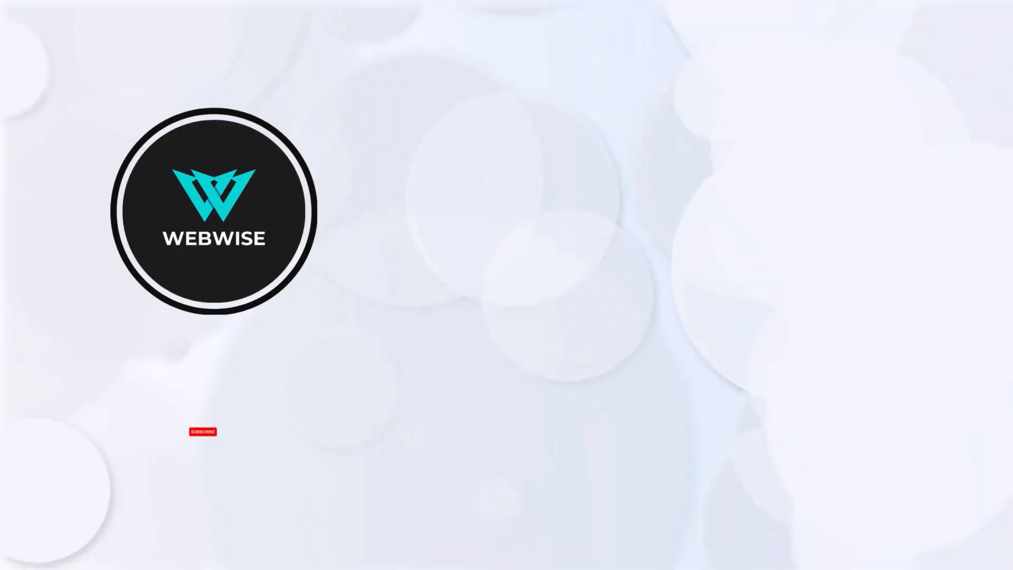